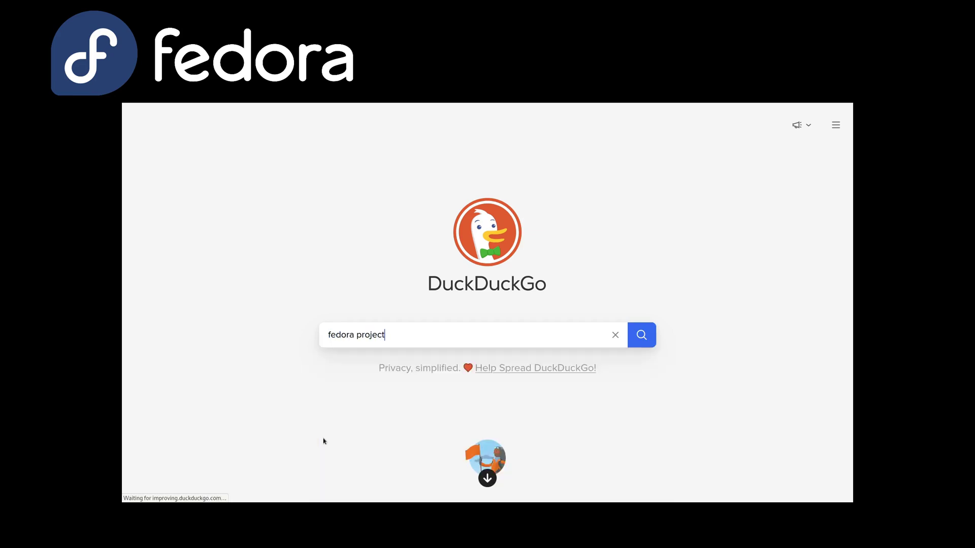
Step: Reach the Fedora Workstation page via the Fedora Project site from DuckDuckGo results
{"action": "left_click", "coordinate": [285, 220]}
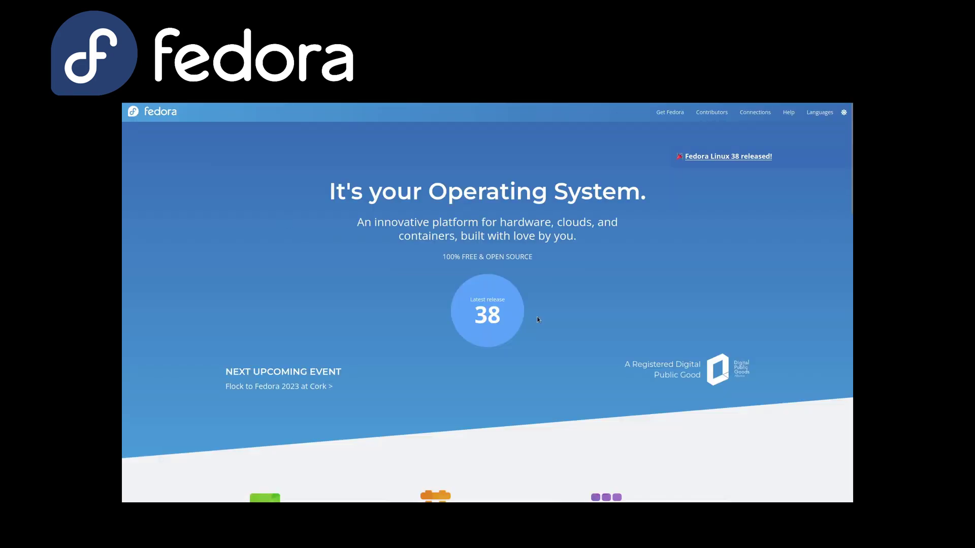
{"action": "scroll", "coordinate": [536, 316], "scroll_direction": "down", "scroll_amount": 5}
{"action": "left_click", "coordinate": [353, 296]}
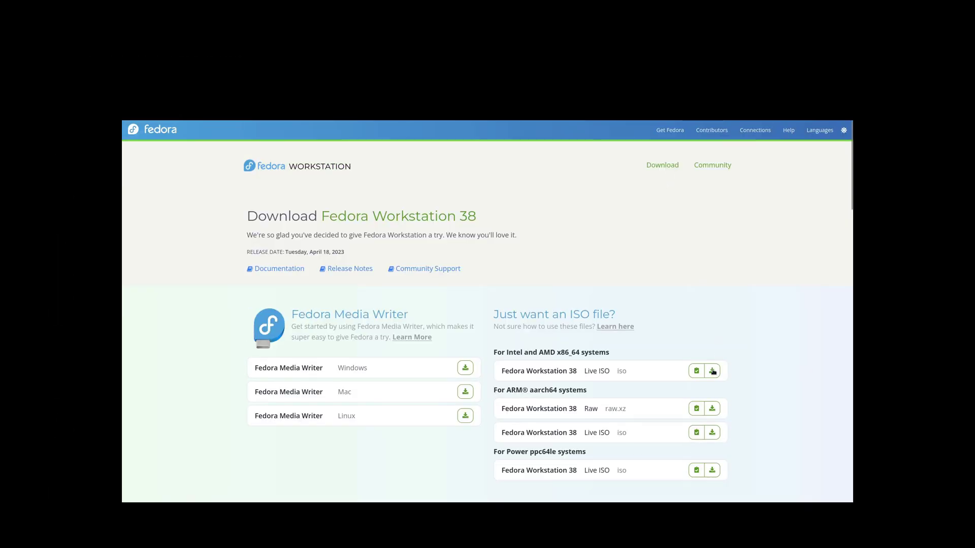
Step: Start the Fedora Workstation ISO download from its Download button
{"action": "left_click", "coordinate": [712, 371]}
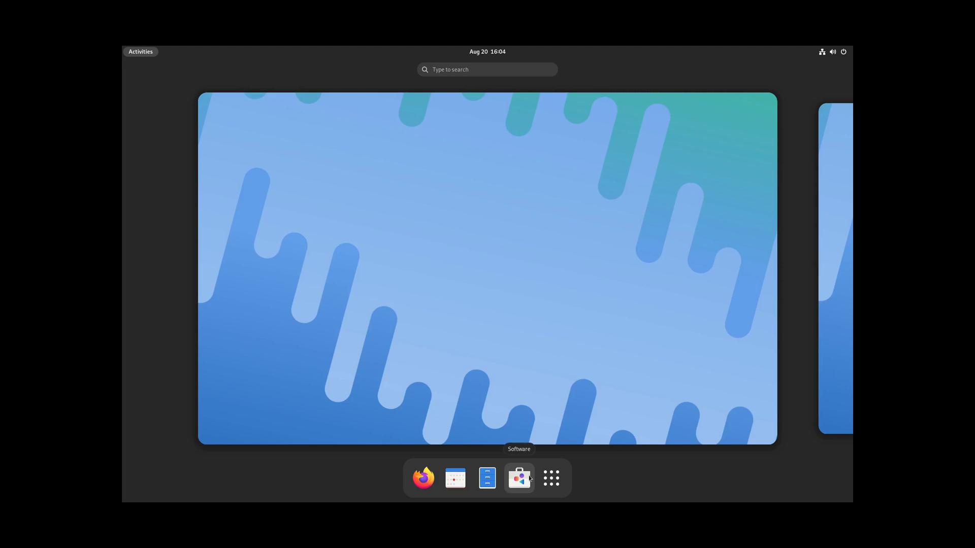
Step: Launch Software from the dock and download the available updates from the Updates list
{"action": "left_click", "coordinate": [529, 477]}
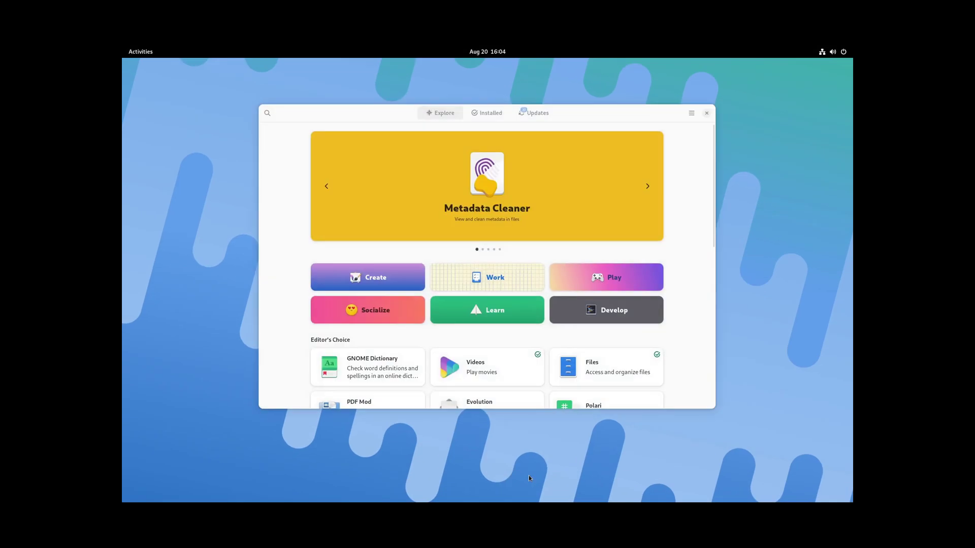
{"action": "left_click", "coordinate": [532, 115]}
{"action": "left_click", "coordinate": [584, 138]}
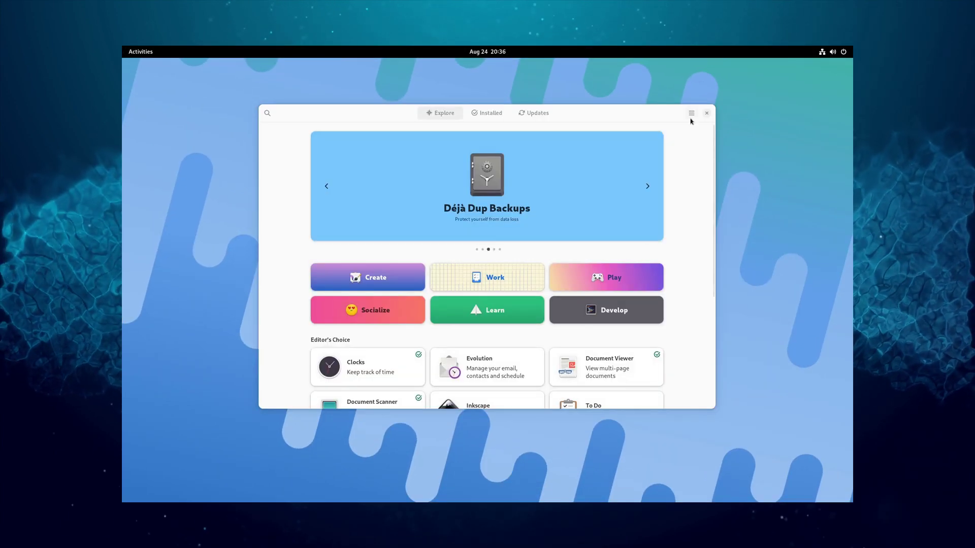
Step: Turn on new third-party repositories in Software Repositories and authenticate with the password
{"action": "left_click", "coordinate": [691, 115]}
{"action": "left_click", "coordinate": [671, 131]}
{"action": "scroll", "coordinate": [576, 270], "scroll_direction": "down", "scroll_amount": 5}
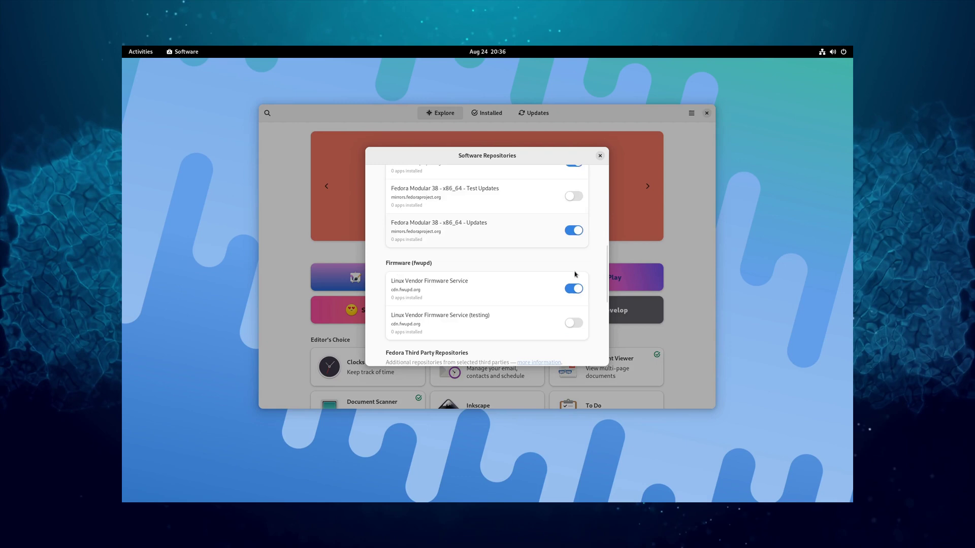
{"action": "scroll", "coordinate": [575, 275], "scroll_direction": "down", "scroll_amount": 4}
{"action": "left_click", "coordinate": [573, 231]}
{"action": "type", "text": "password"}
{"action": "key", "text": "Return"}
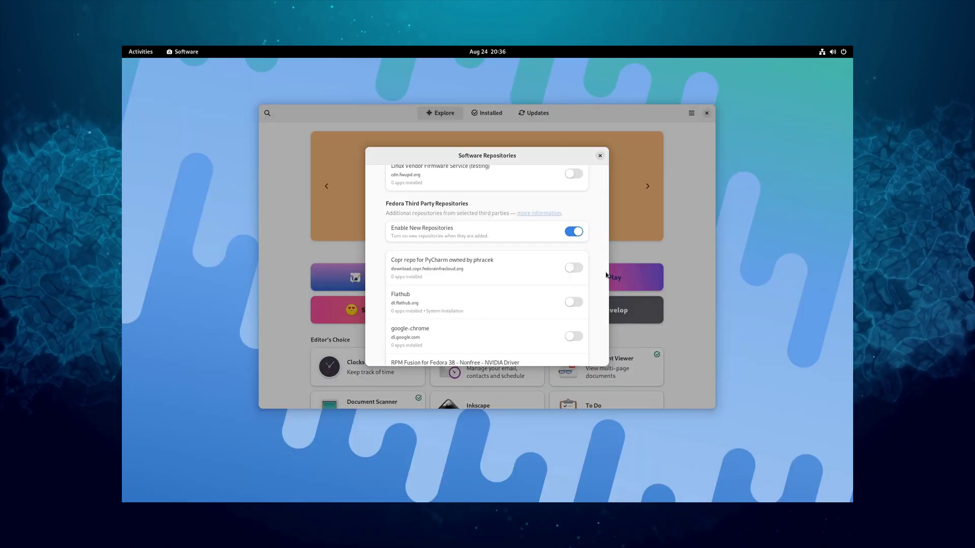
Step: Search the store, check Google Chrome's details, then reach Flathub's Fedora setup instructions
{"action": "left_click", "coordinate": [601, 156]}
{"action": "key", "text": "ctrl+f"}
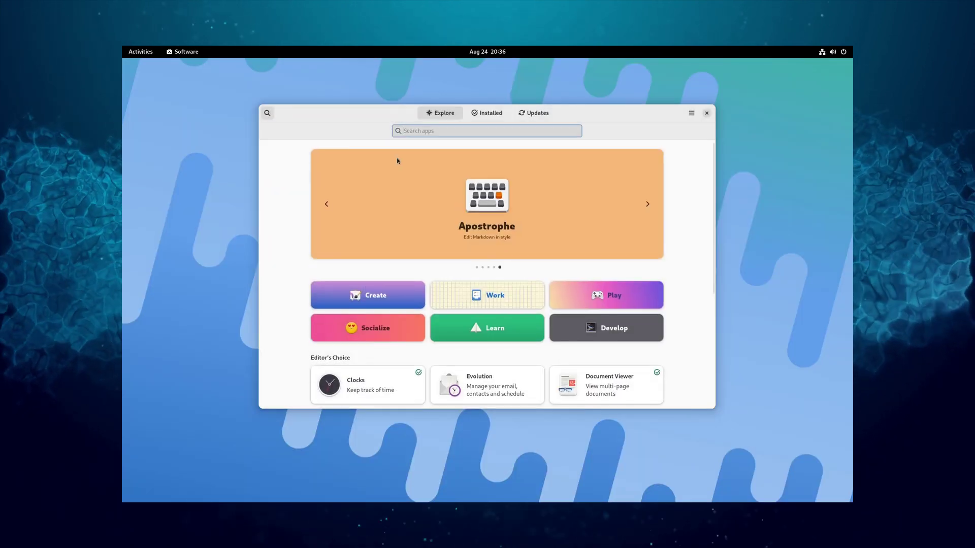
{"action": "type", "text": "chrome"}
{"action": "left_click", "coordinate": [533, 170]}
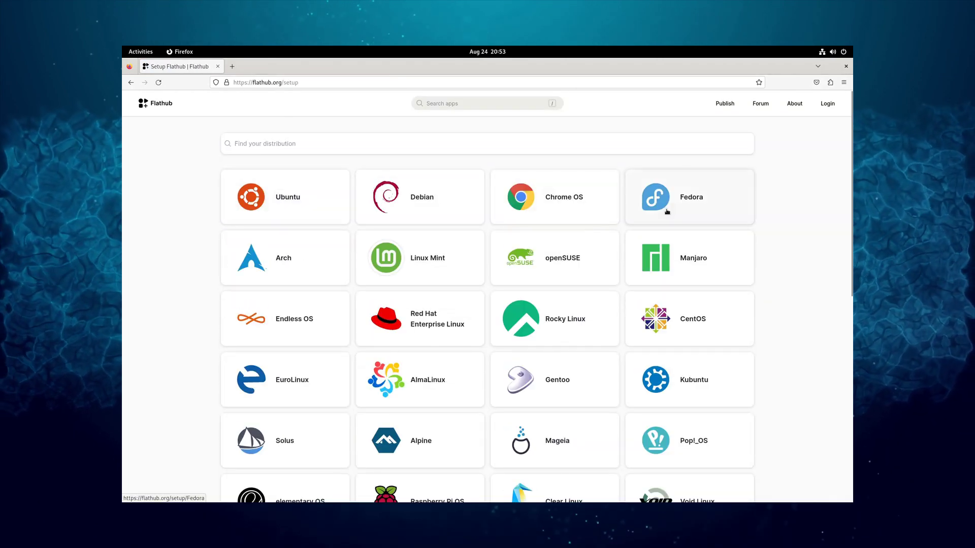
{"action": "left_click", "coordinate": [667, 212]}
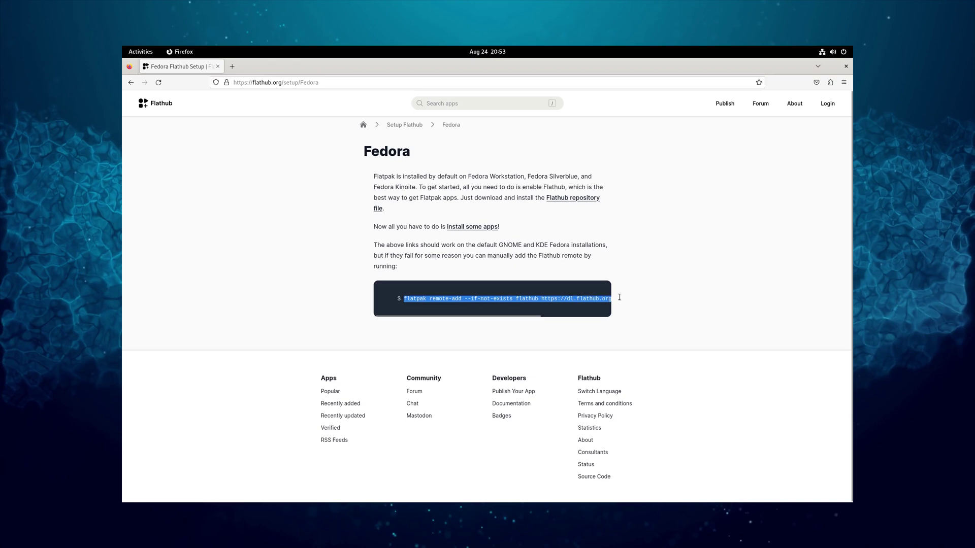
Step: Run the pasted flatpak remote-add Flathub command in Terminal and confirm the password
{"action": "key", "text": "super"}
{"action": "type", "text": "term"}
{"action": "key", "text": "Return"}
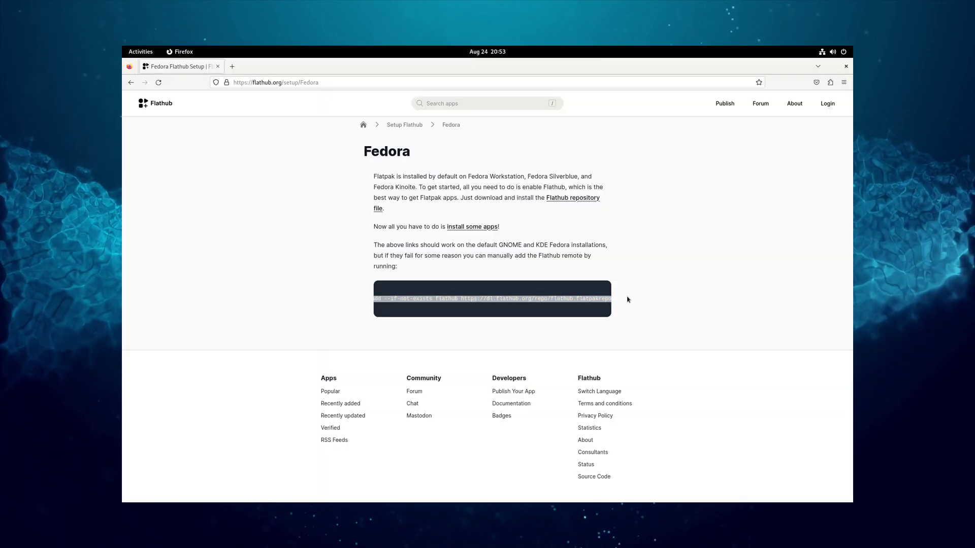
{"action": "right_click", "coordinate": [306, 200]}
{"action": "left_click", "coordinate": [308, 201]}
{"action": "key", "text": "Return"}
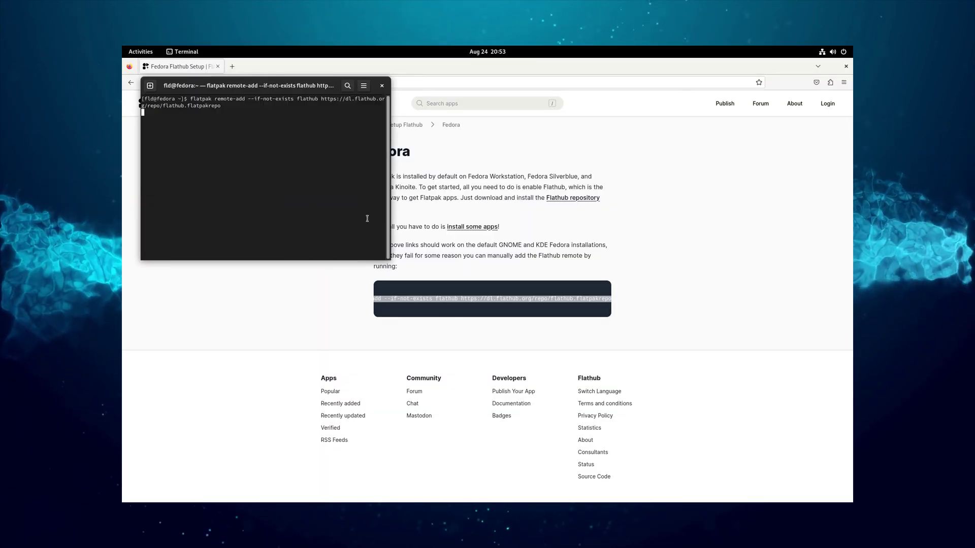
{"action": "key", "text": "Return"}
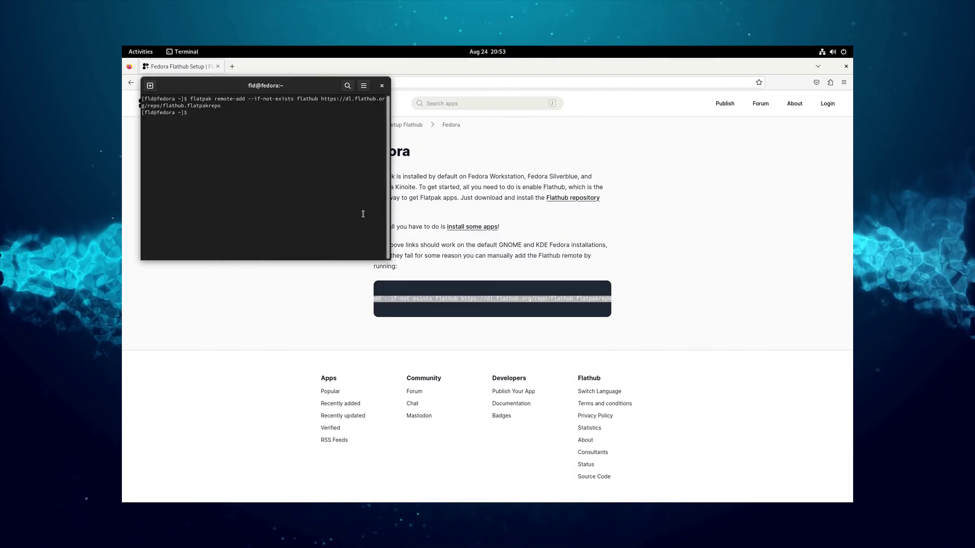
{"action": "key", "text": "super"}
Step: Switch on the Flathub repository in Software Repositories, authenticate, and start an app search
{"action": "left_click", "coordinate": [503, 475]}
{"action": "left_click", "coordinate": [593, 105]}
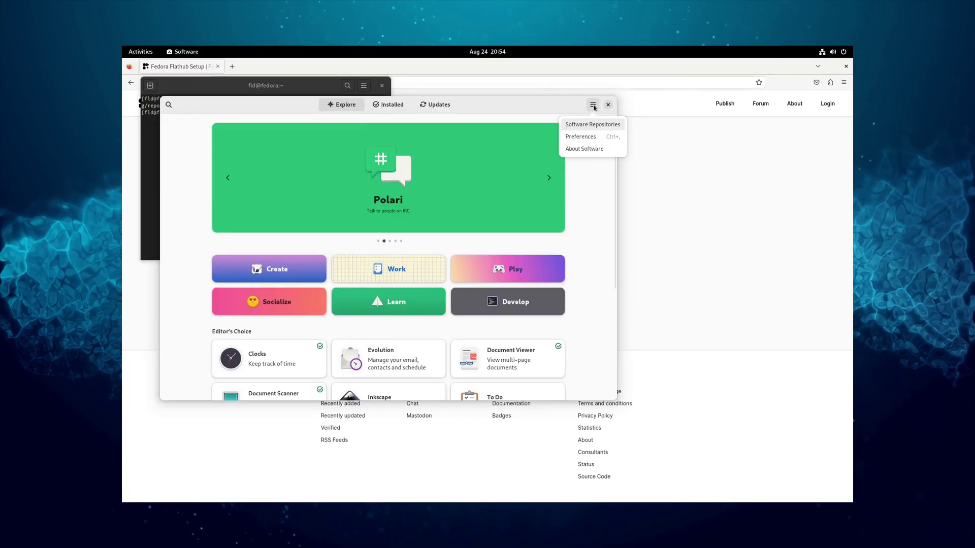
{"action": "left_click", "coordinate": [584, 126]}
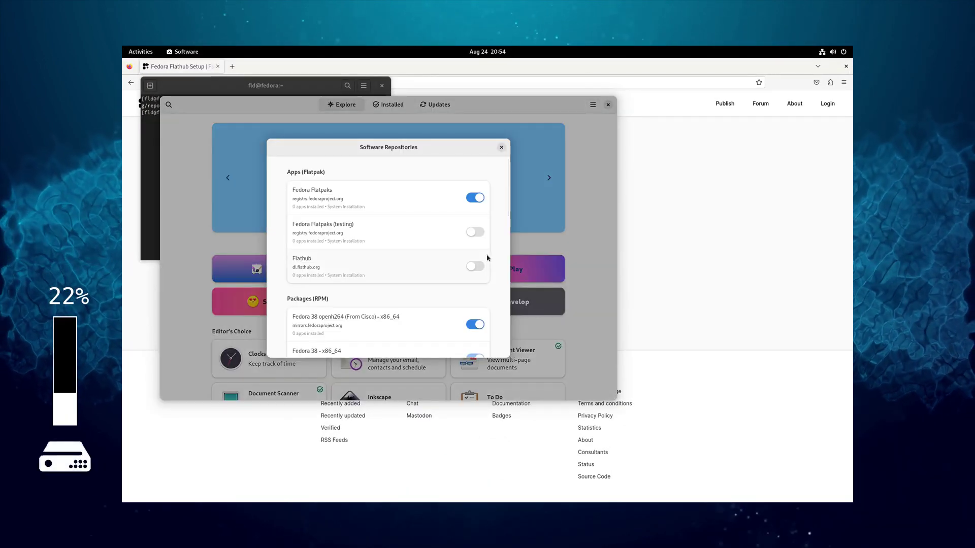
{"action": "left_click", "coordinate": [475, 265]}
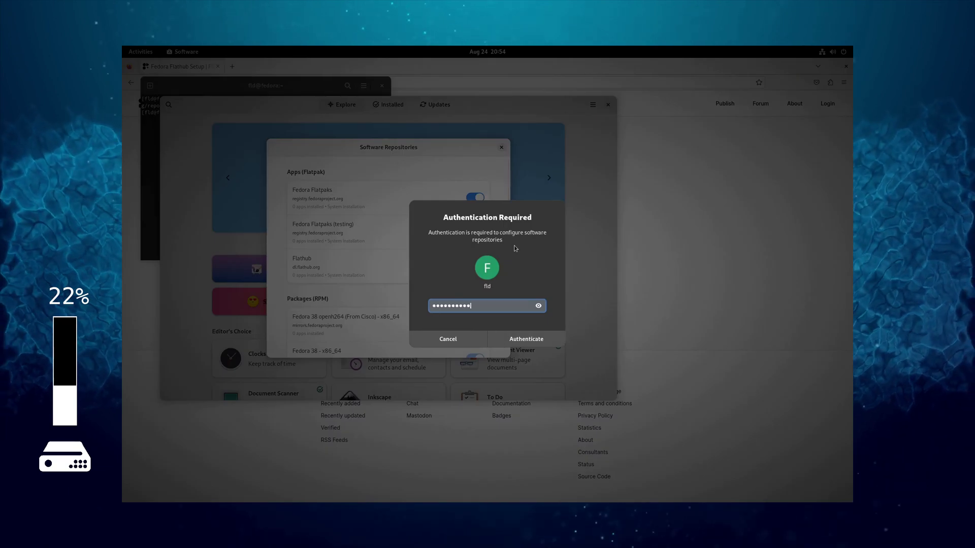
{"action": "key", "text": "Return"}
{"action": "left_click", "coordinate": [502, 147]}
{"action": "type", "text": "spoti"}
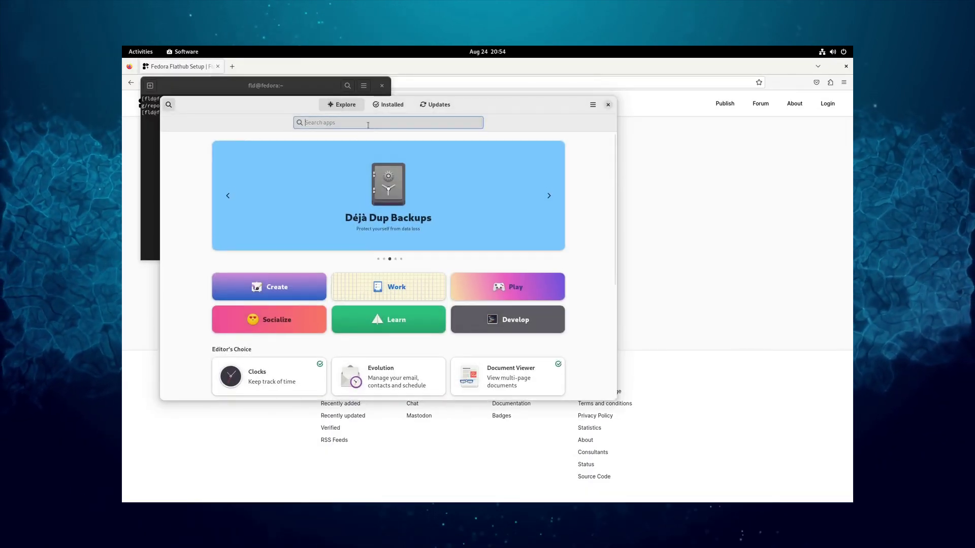
{"action": "type", "text": "fy"}
Step: Show Spotify's Flathub details page with the Install button available
{"action": "left_click", "coordinate": [345, 163]}
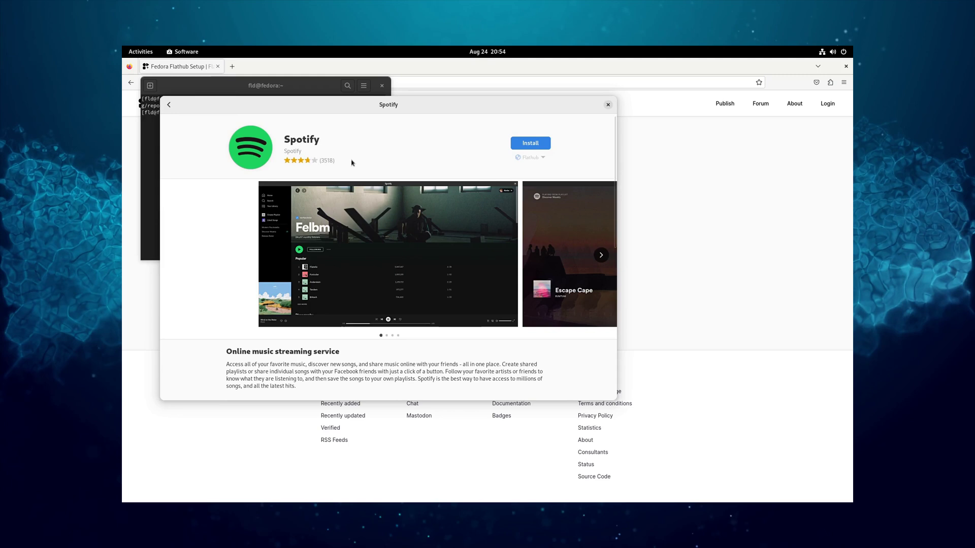